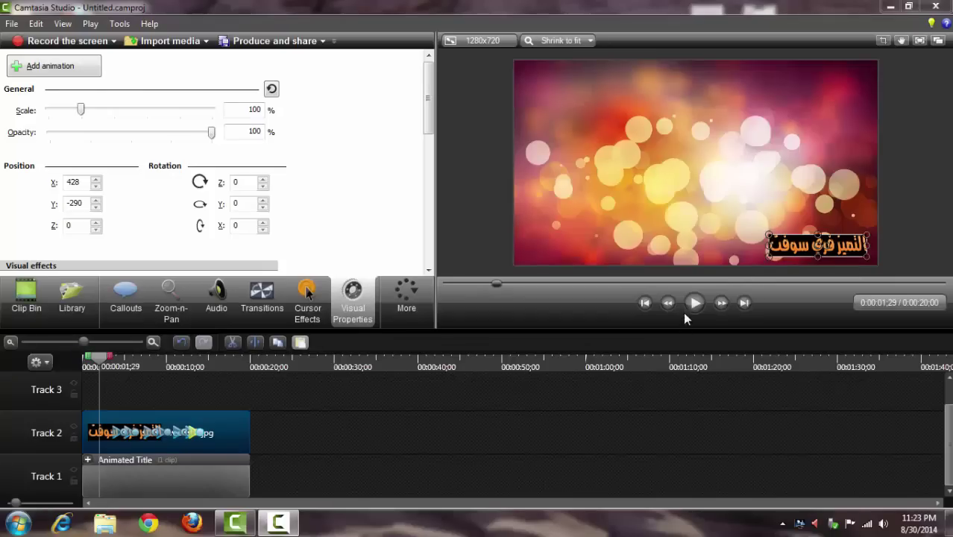
# Step: Play the finished logo animation over the background video
pyautogui.click(690, 305)
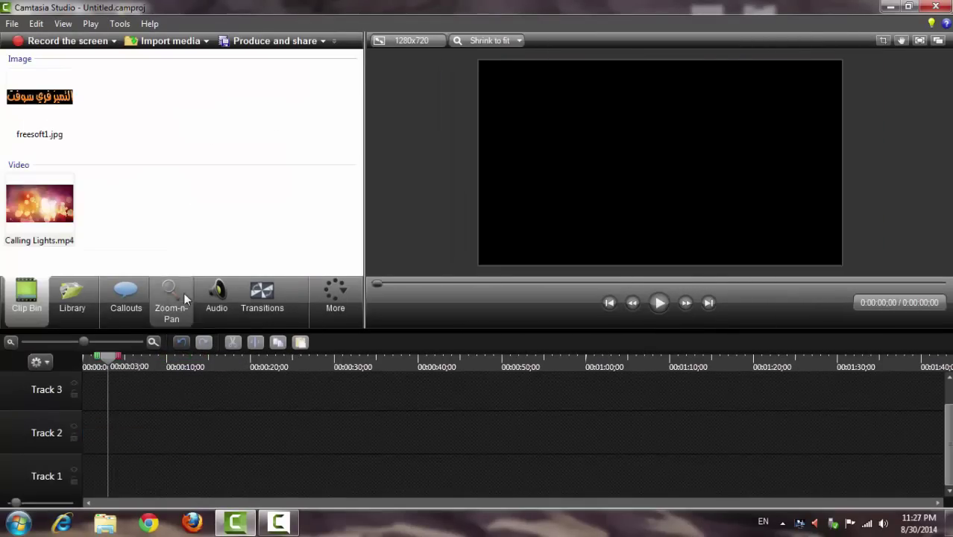
# Step: Add Calling Lights.mp4 to Track 1 and move the clip to the start of the timeline
pyautogui.click(48, 206)
pyautogui.rightClick(48, 206)
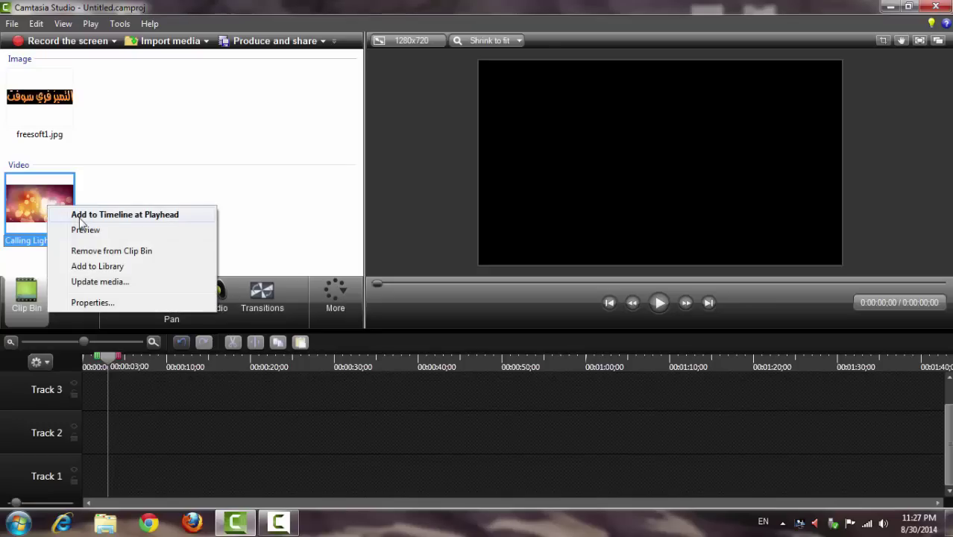
pyautogui.click(82, 214)
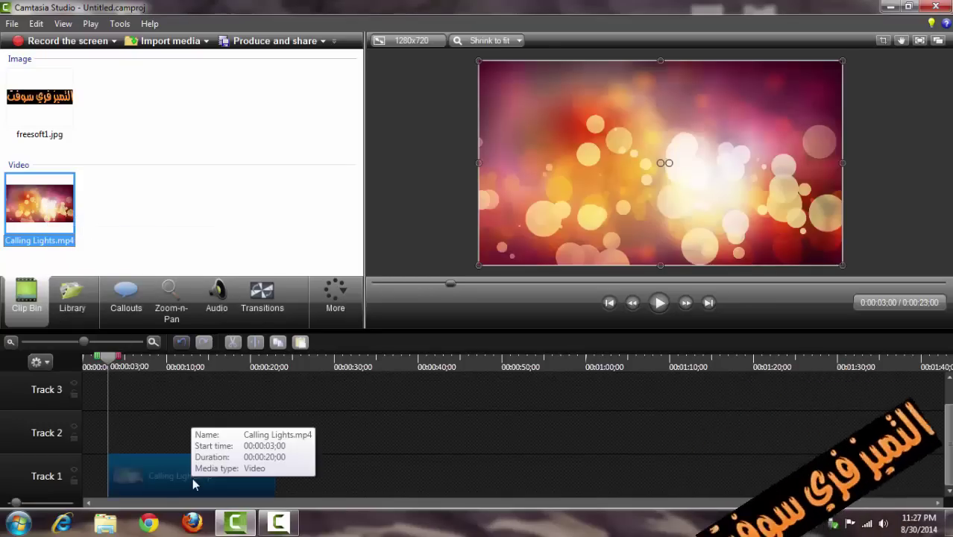
pyautogui.moveTo(193, 477); pyautogui.dragTo(141, 473)
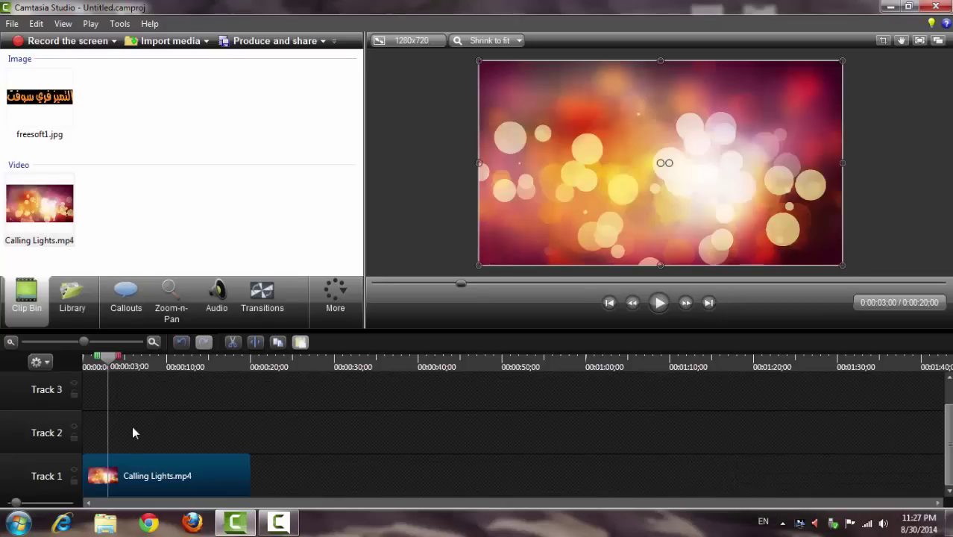
# Step: Add the freesoft1.jpg logo to Track 2 and extend it to the end of the Calling Lights.mp4 clip
pyautogui.click(135, 429)
pyautogui.click(60, 138)
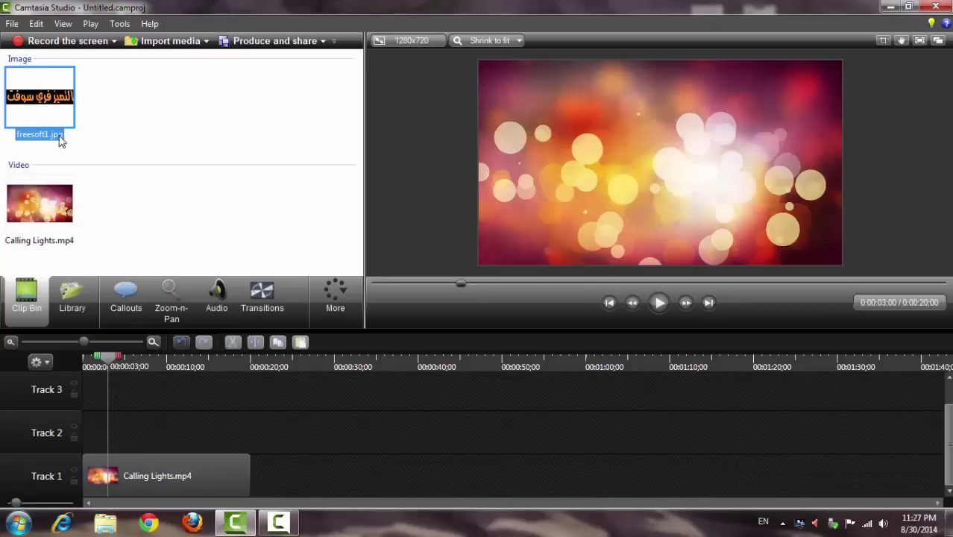
pyautogui.rightClick(49, 98)
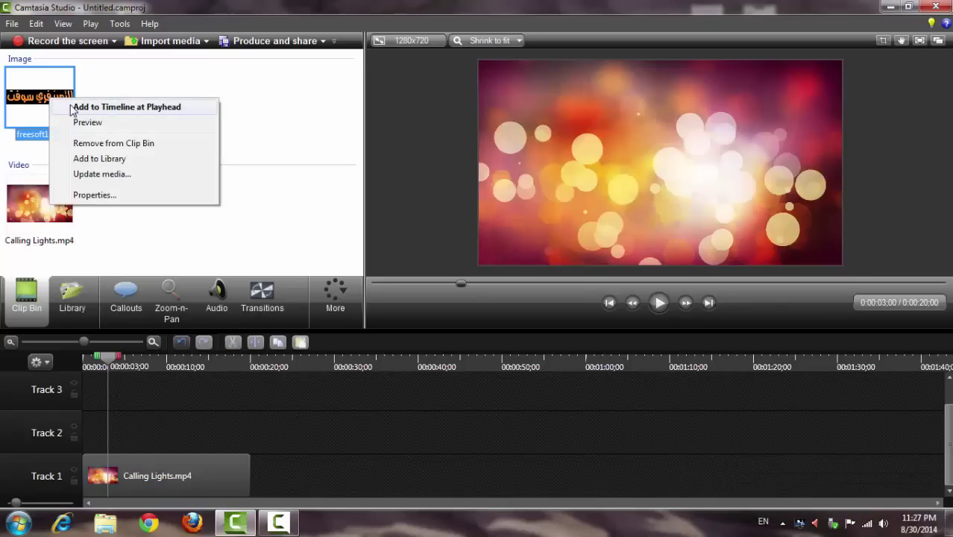
pyautogui.click(127, 107)
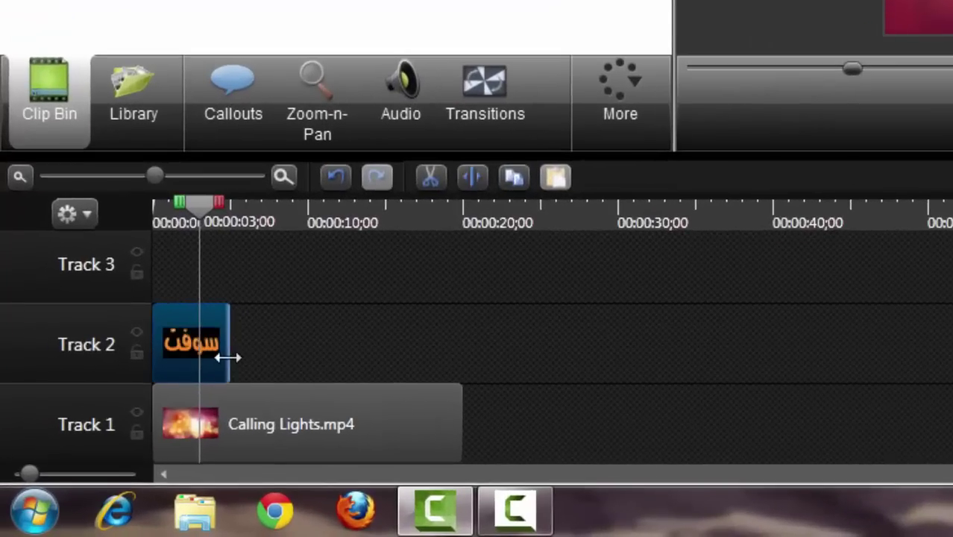
pyautogui.moveTo(229, 353); pyautogui.dragTo(459, 349)
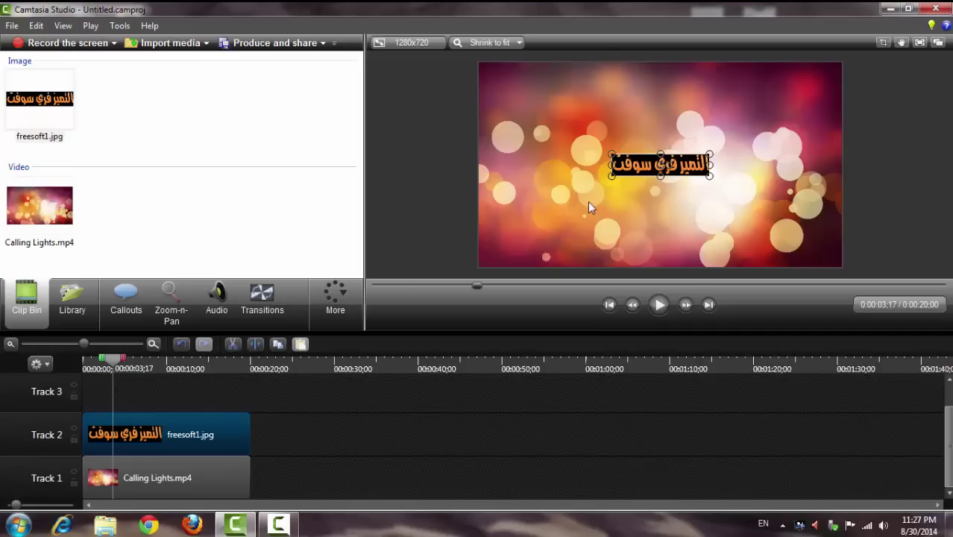
# Step: Place the logo in the lower-right corner of the video frame at about X 447, Y -283, with its visual properties shown
pyautogui.moveTo(645, 167); pyautogui.dragTo(773, 244)
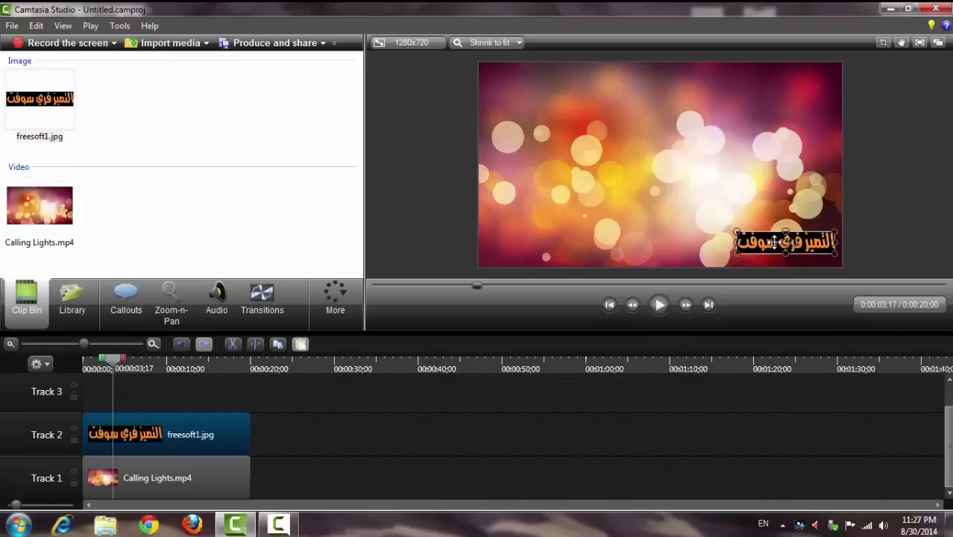
pyautogui.moveTo(770, 242); pyautogui.dragTo(772, 242)
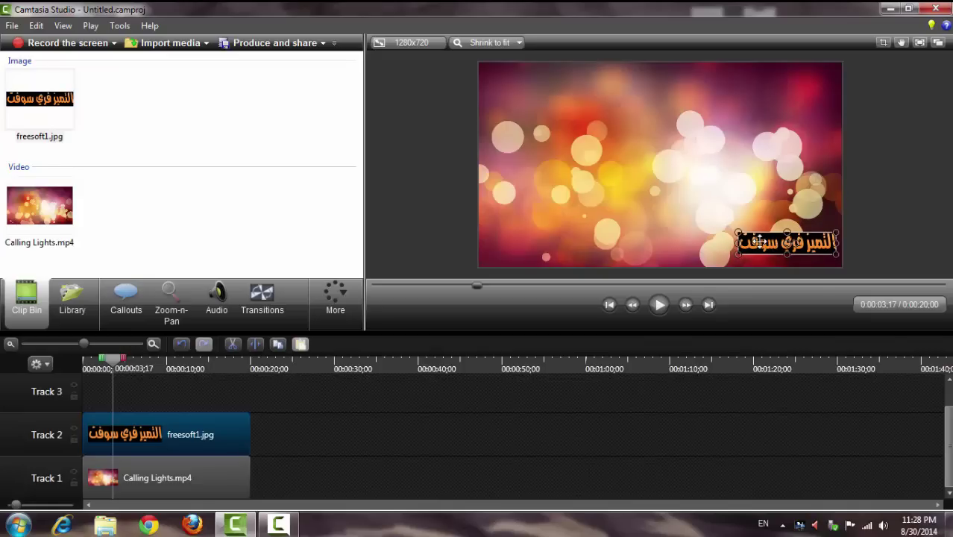
pyautogui.moveTo(365, 268); pyautogui.dragTo(381, 268)
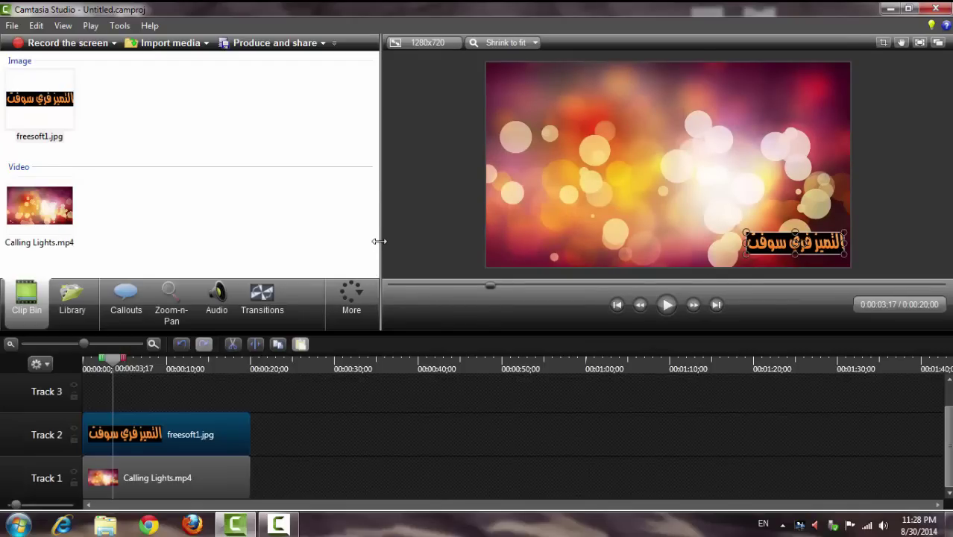
pyautogui.moveTo(379, 241); pyautogui.dragTo(456, 240)
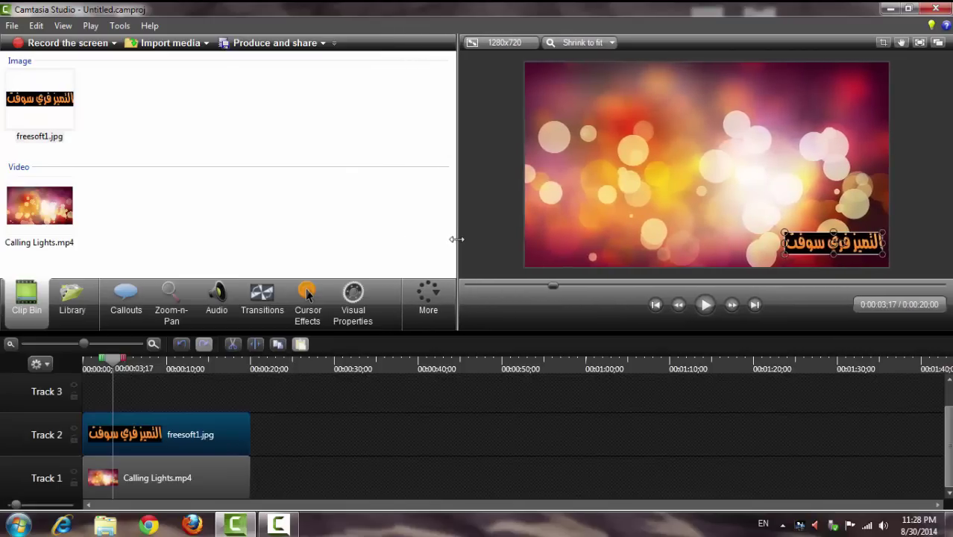
pyautogui.click(351, 310)
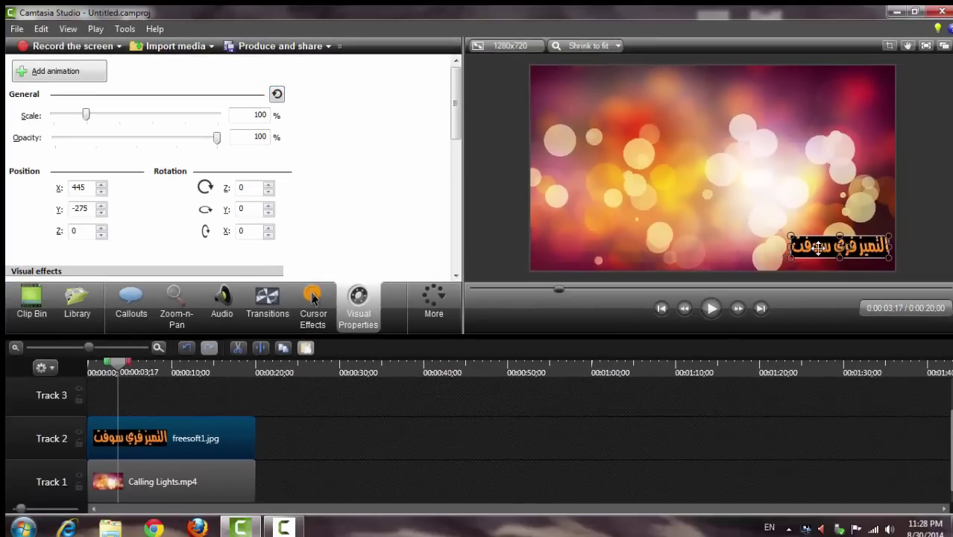
pyautogui.moveTo(817, 248); pyautogui.dragTo(818, 250)
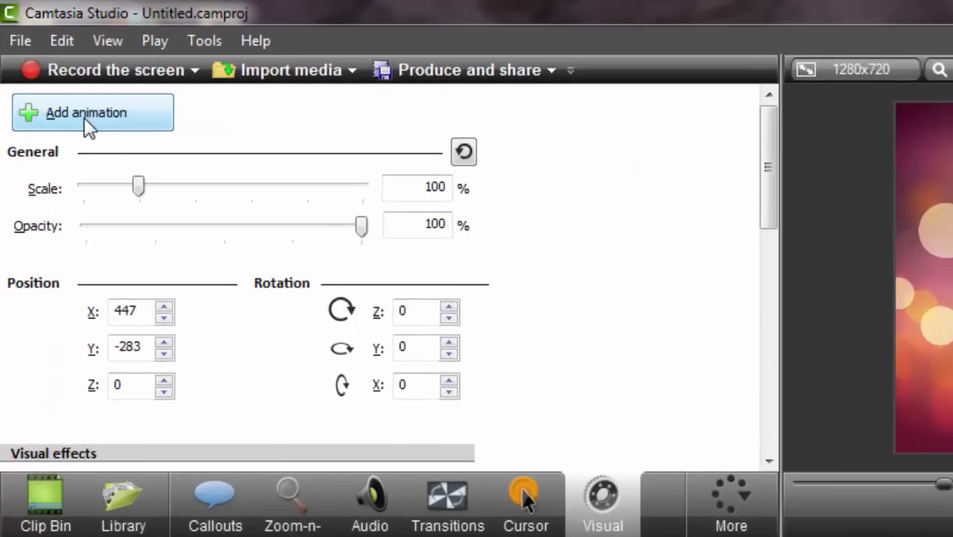
# Step: Add an animation at 0:00:03;17 moving the logo to the frame's upper-left corner, about X -442, Y 275, and preview it from about 0:00:01;20
pyautogui.click(88, 127)
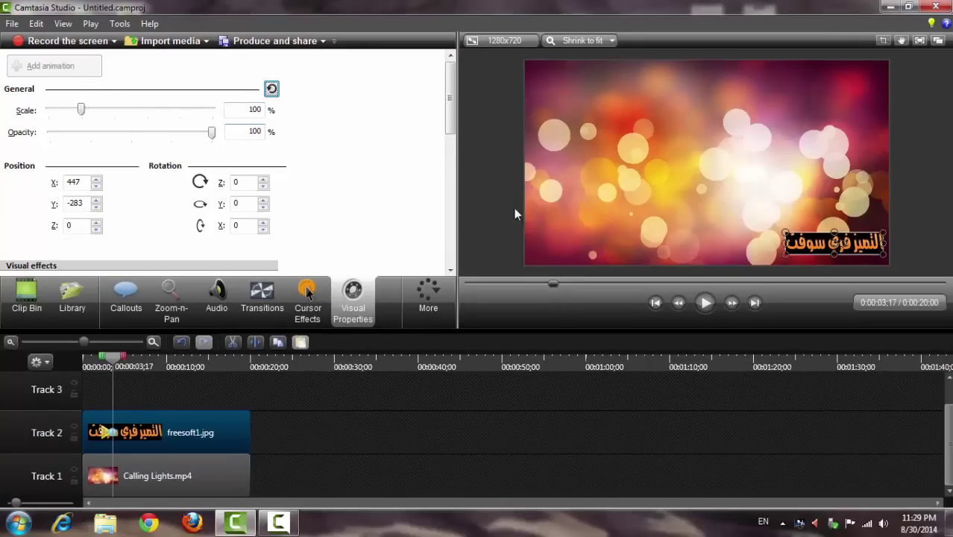
pyautogui.moveTo(832, 243); pyautogui.dragTo(579, 84)
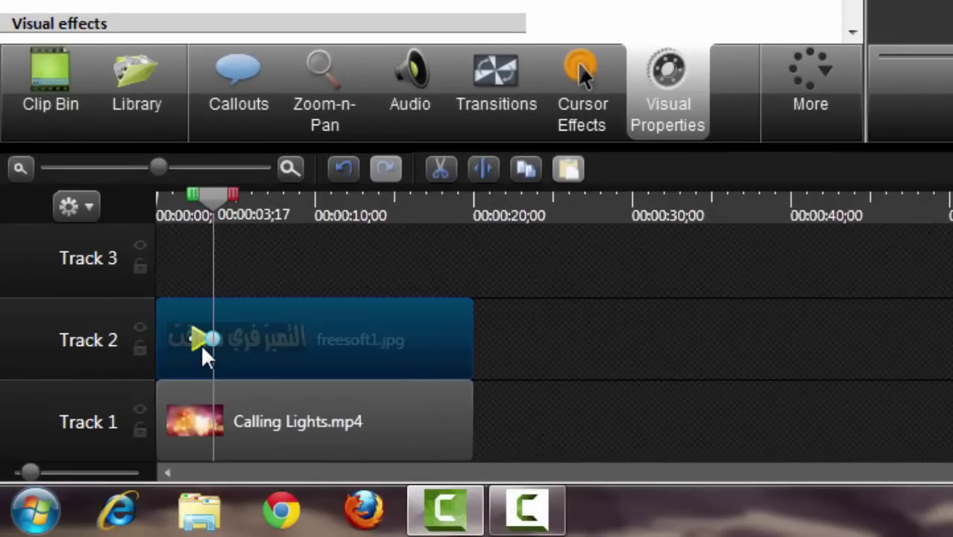
pyautogui.moveTo(212, 198); pyautogui.dragTo(189, 209)
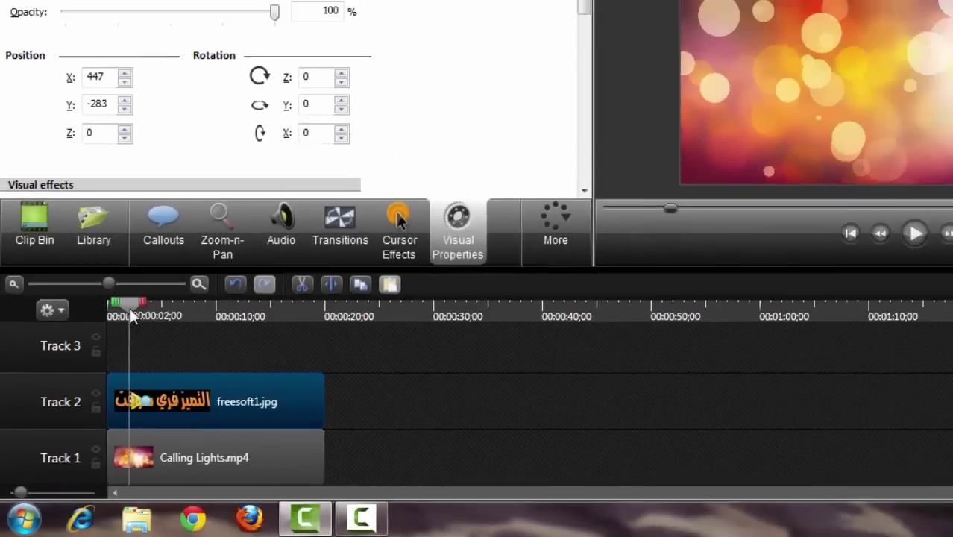
pyautogui.moveTo(129, 307); pyautogui.dragTo(126, 307)
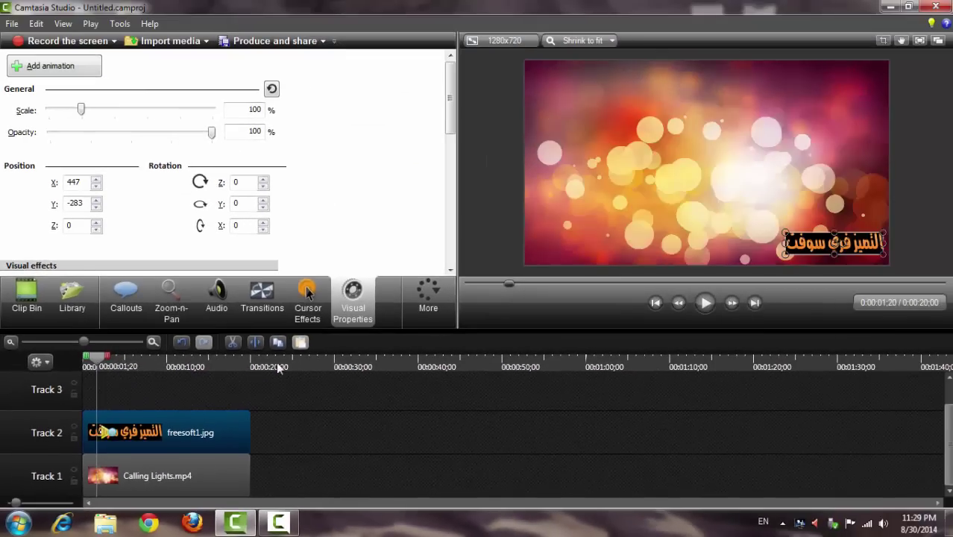
pyautogui.click(703, 304)
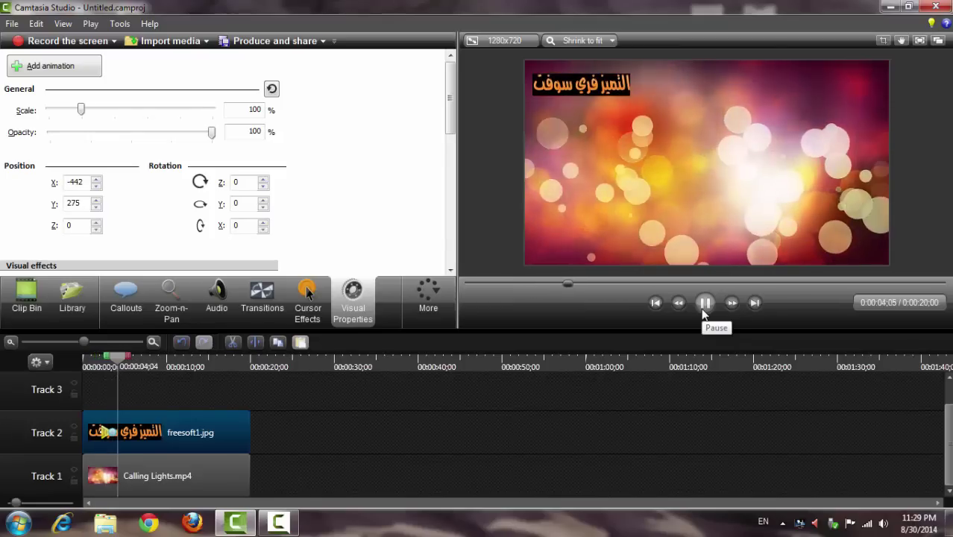
pyautogui.click(703, 304)
# Step: Lengthen the logo's movement animation to end at about six seconds and preview it from about 0:00:02;05
pyautogui.moveTo(104, 431); pyautogui.dragTo(130, 433)
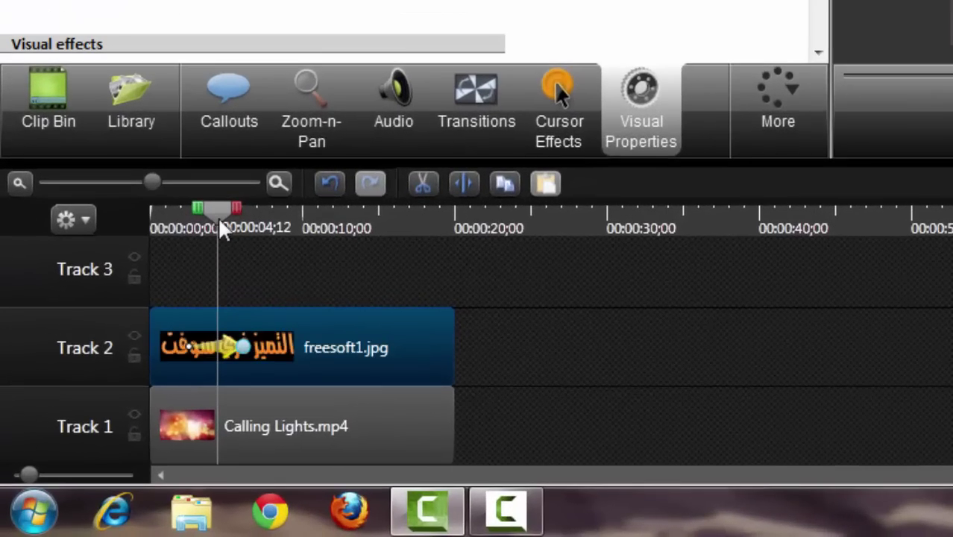
pyautogui.moveTo(219, 215); pyautogui.dragTo(185, 224)
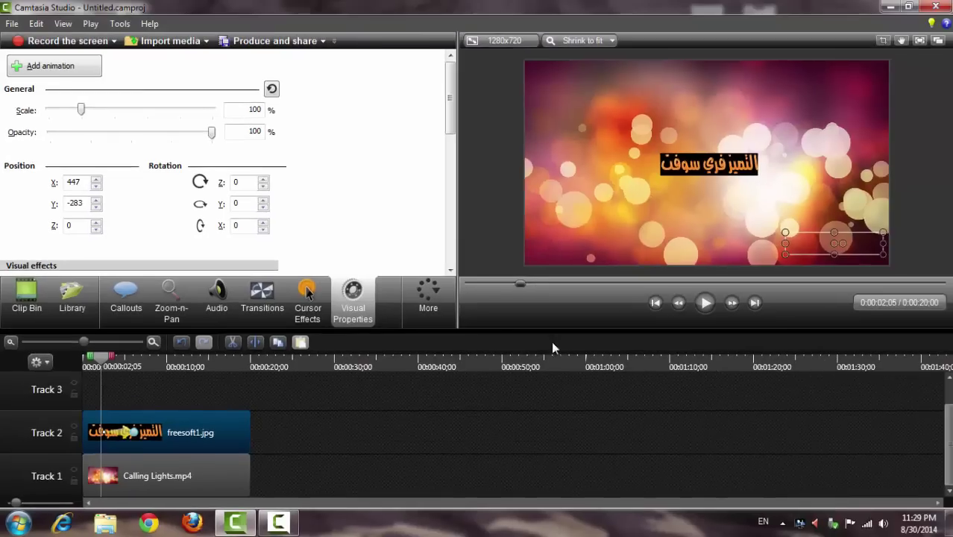
pyautogui.click(704, 303)
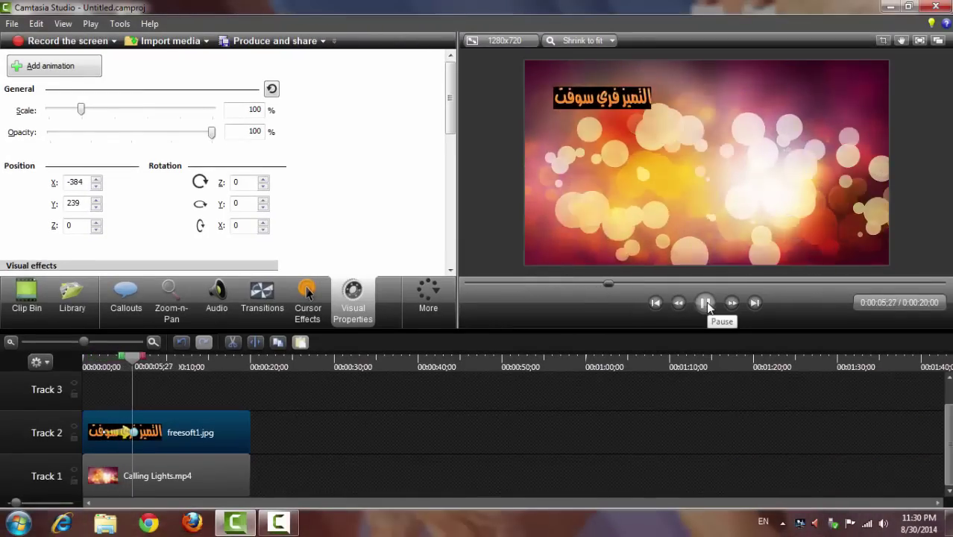
pyautogui.click(705, 303)
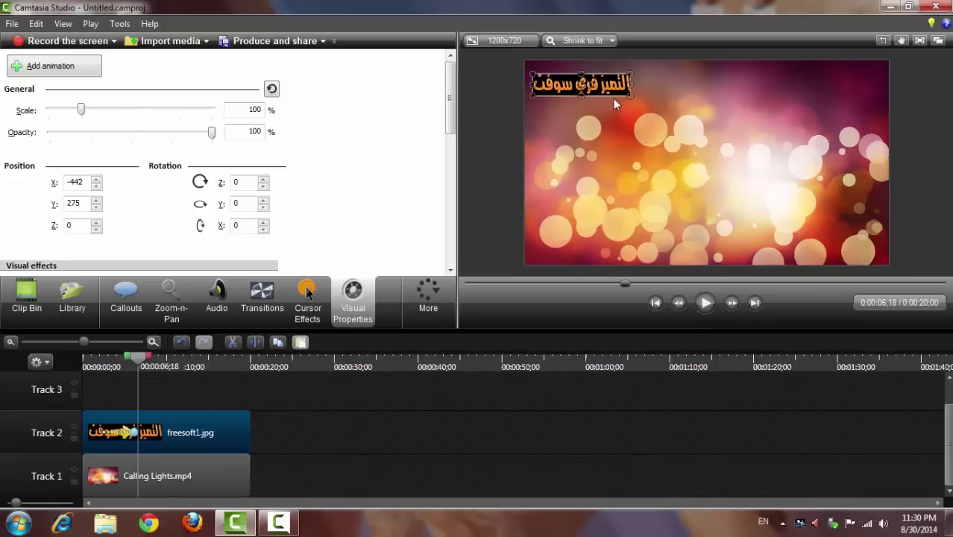
# Step: Add a second logo animation at 0:00:08;10 with a Z rotation of -360 and preview it from about 0:00:06;02
pyautogui.moveTo(133, 356); pyautogui.dragTo(150, 362)
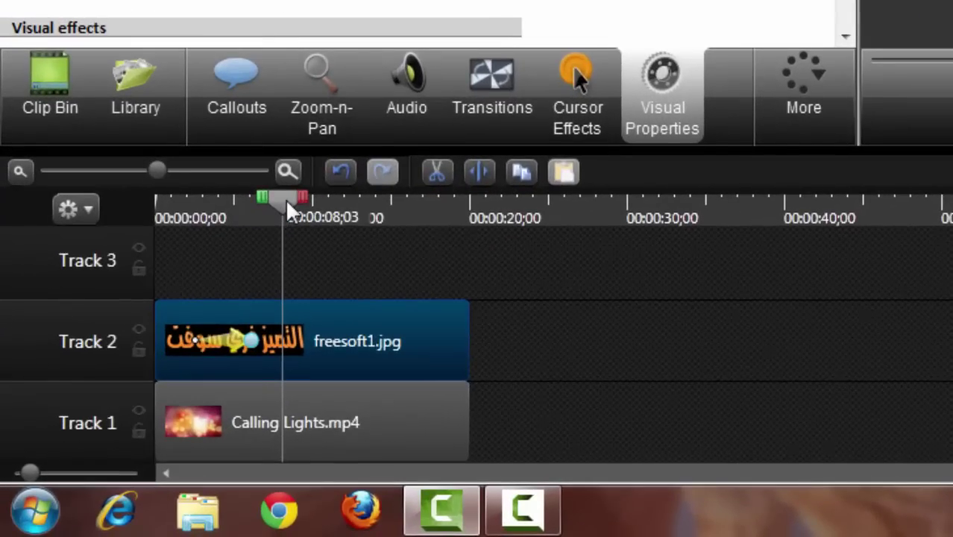
pyautogui.moveTo(286, 199); pyautogui.dragTo(290, 200)
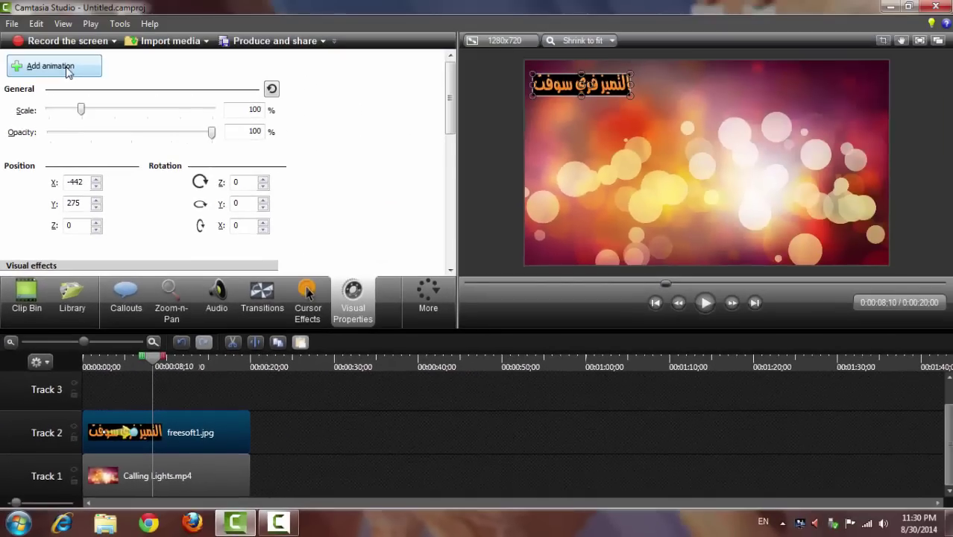
pyautogui.click(67, 67)
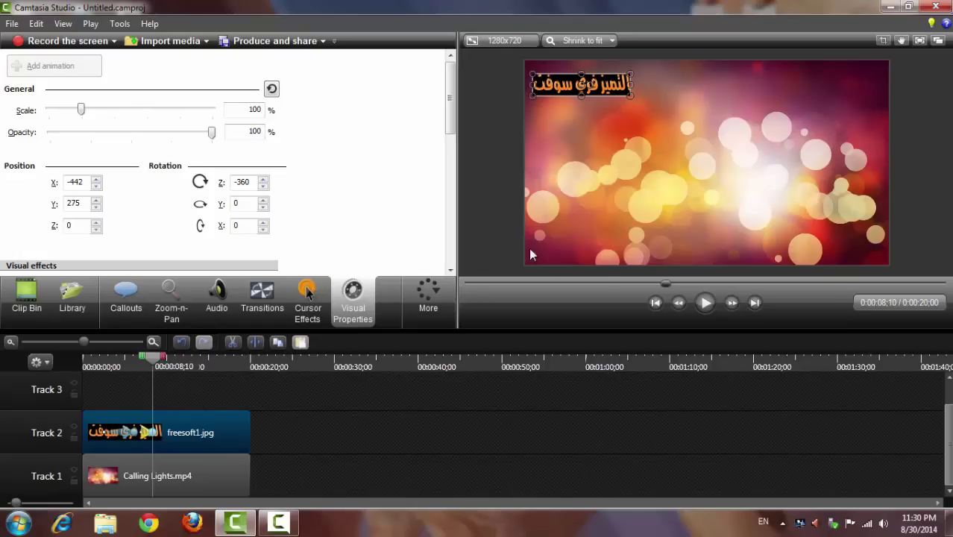
pyautogui.moveTo(639, 283); pyautogui.dragTo(612, 279)
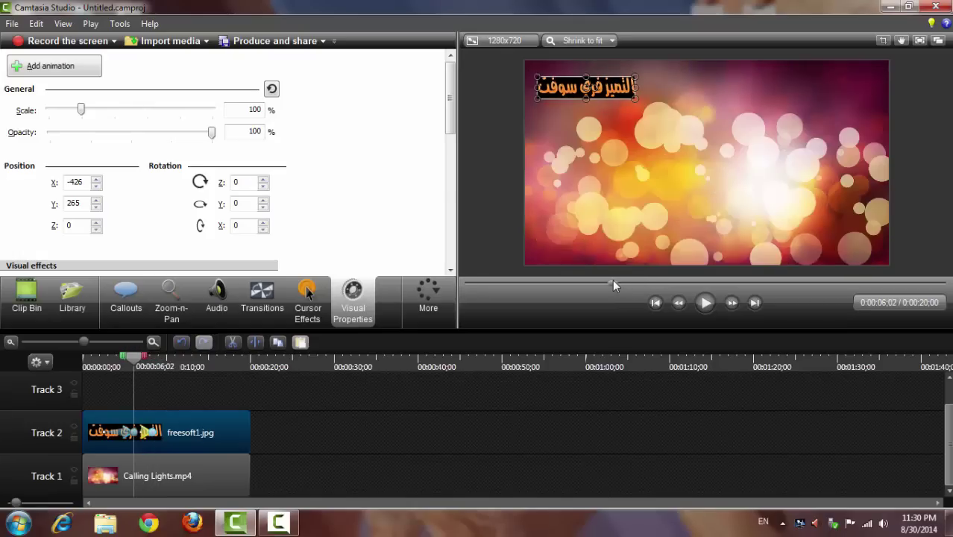
pyautogui.click(704, 302)
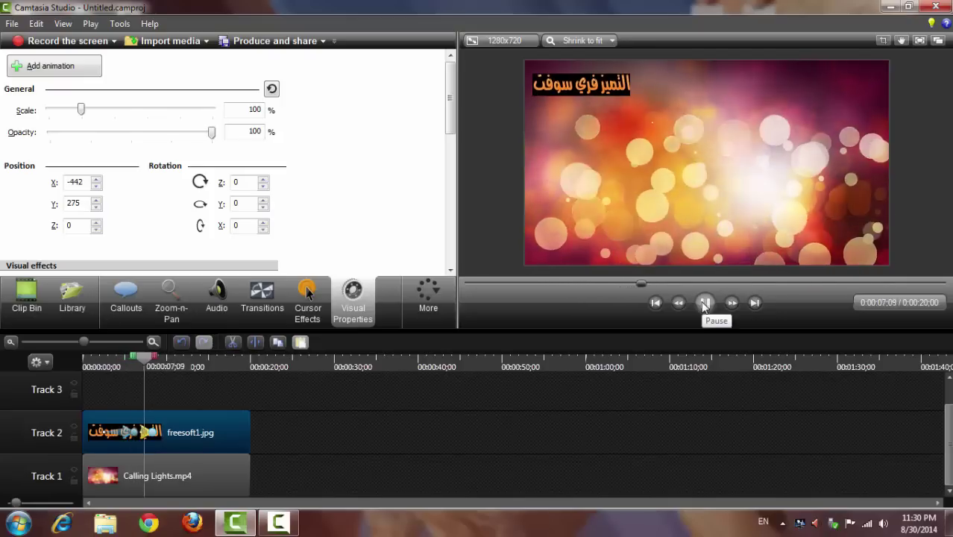
pyautogui.click(704, 303)
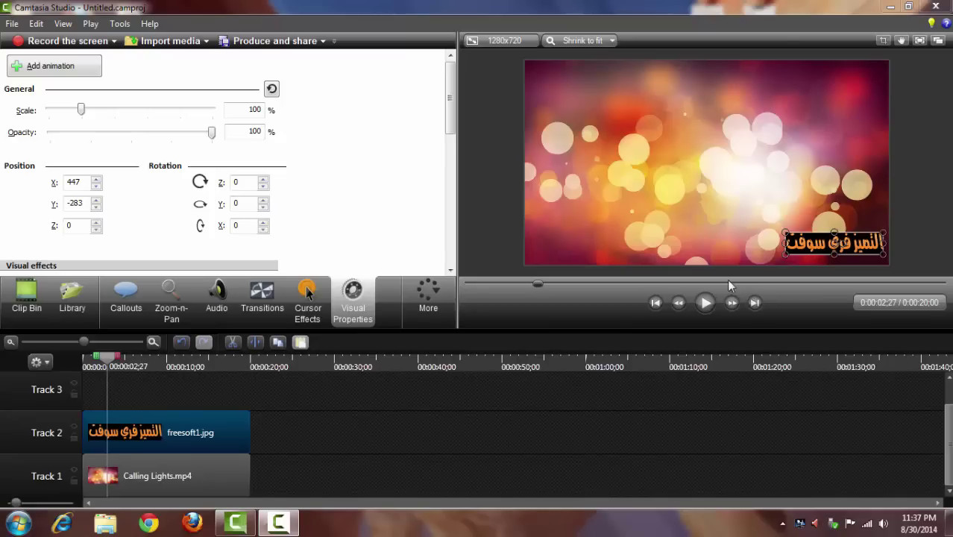
# Step: Add an animation at 0:00:02;27 moving the logo to the upper-left corner, about X -428, Y 270, with a Z rotation of -1080
pyautogui.click(46, 68)
pyautogui.moveTo(828, 240); pyautogui.dragTo(577, 85)
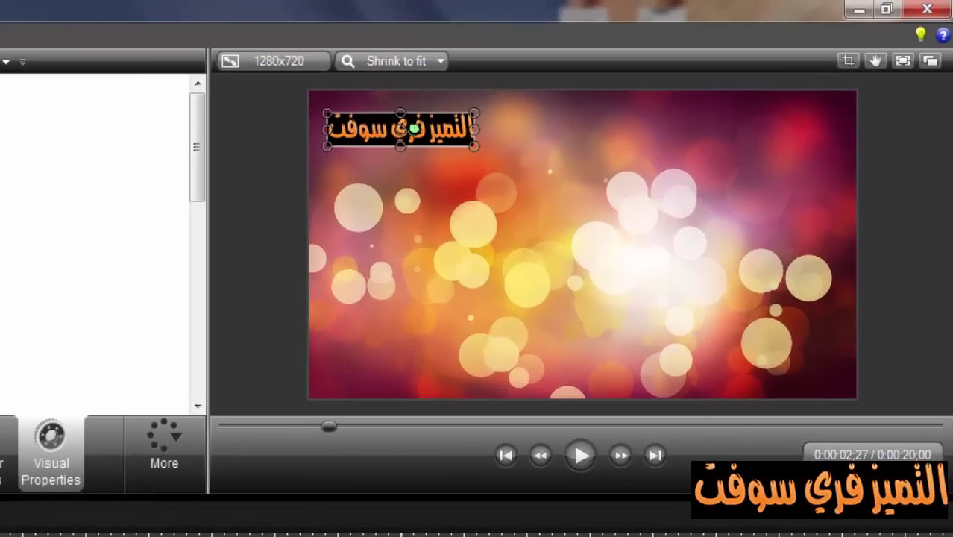
pyautogui.moveTo(463, 117); pyautogui.dragTo(448, 141)
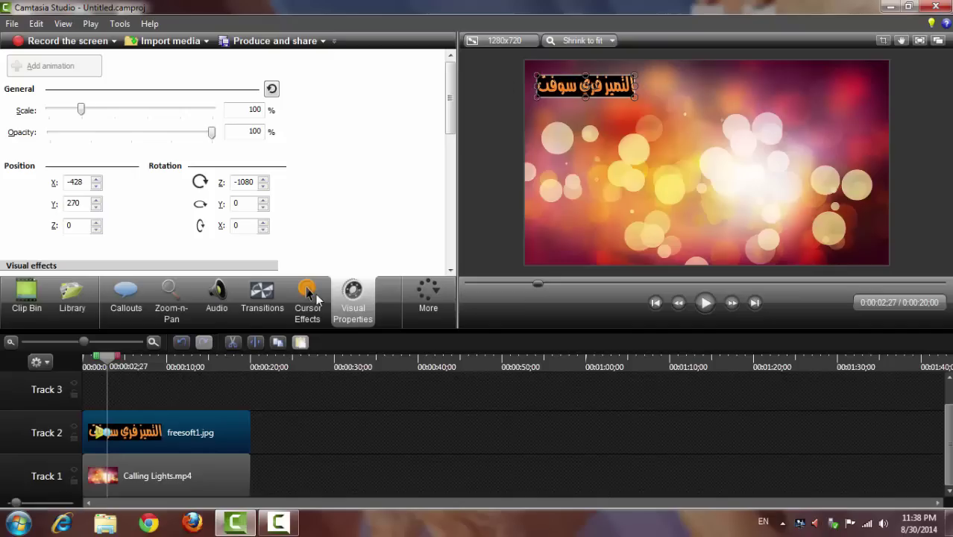
# Step: Lengthen the combined move-and-spin animation to a duration of 0:00:04;05 and return the playhead to just before it
pyautogui.moveTo(112, 431); pyautogui.dragTo(111, 430)
pyautogui.moveTo(106, 432); pyautogui.dragTo(134, 432)
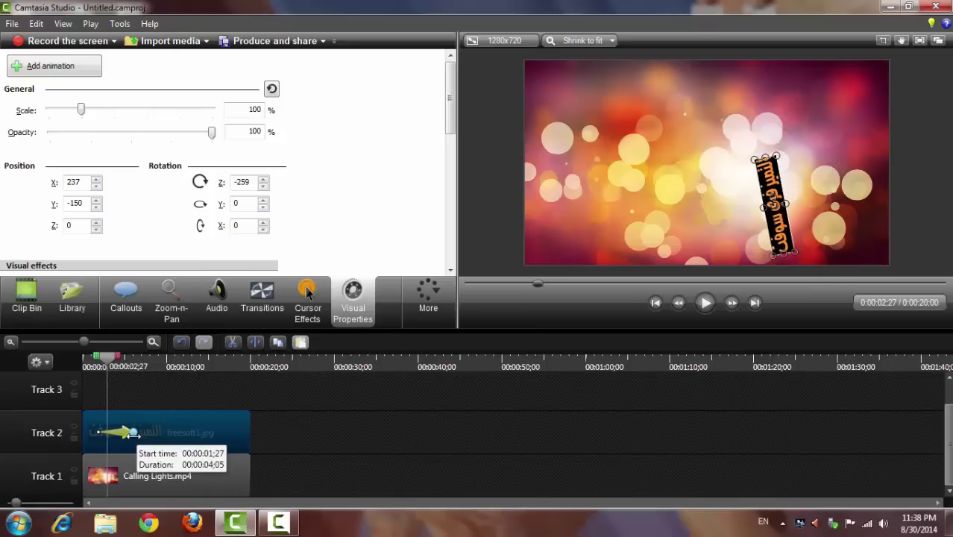
pyautogui.click(95, 367)
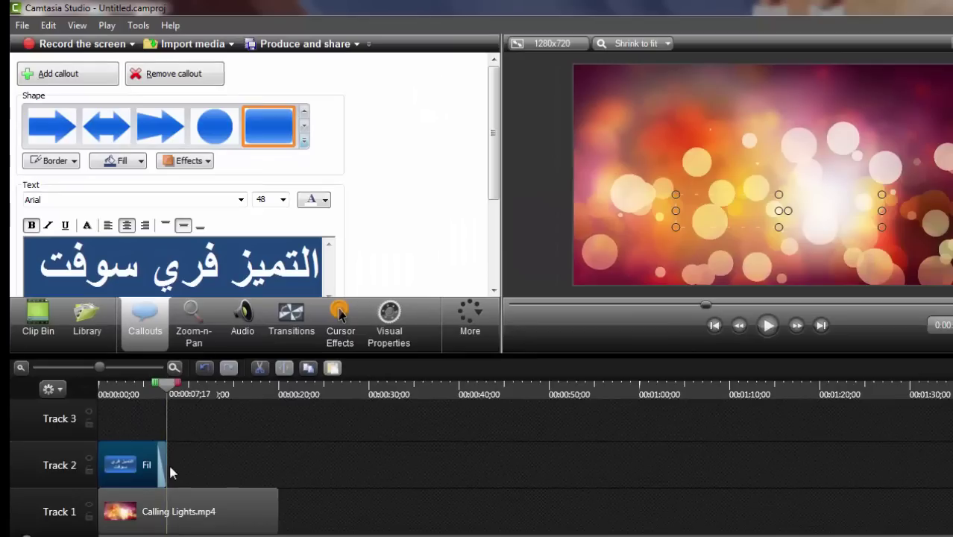
# Step: Extend the filled rounded rectangle callout on Track 2 to the background clip's end and open its visual properties
pyautogui.moveTo(164, 467); pyautogui.dragTo(284, 464)
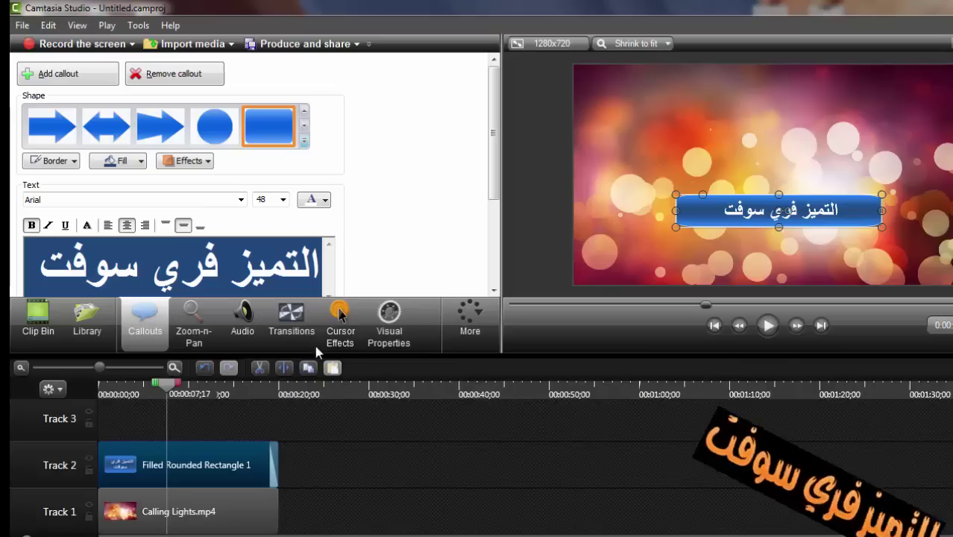
pyautogui.click(397, 331)
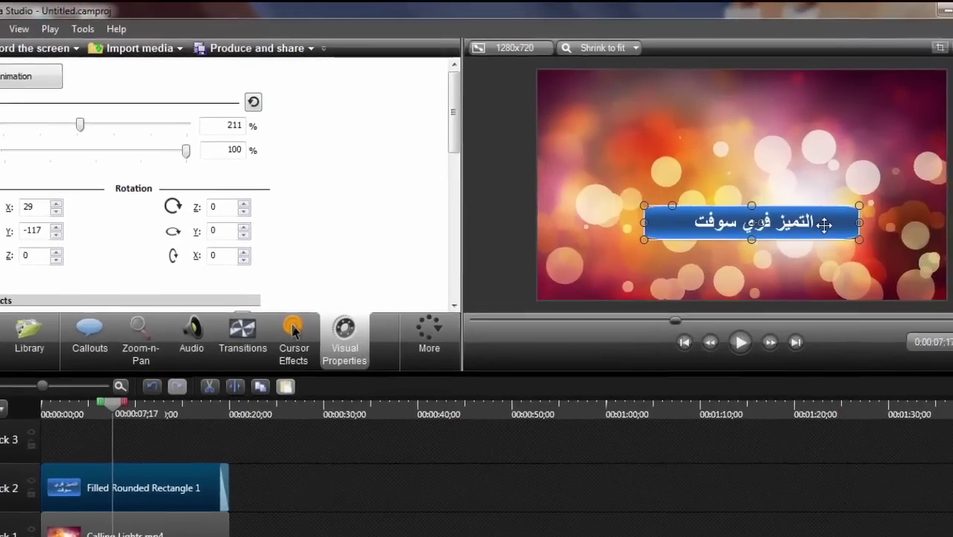
# Step: Place the callout just outside the canvas's left edge at X -983, Y -117, and animate it at 0:00:07;17 past the right edge to X 977, Y -114
pyautogui.moveTo(796, 214); pyautogui.dragTo(477, 231)
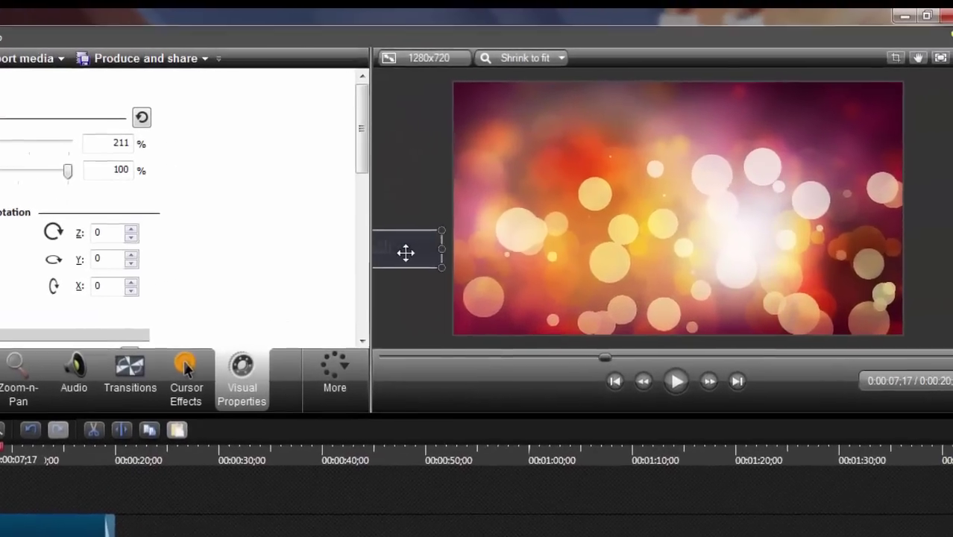
pyautogui.moveTo(405, 253); pyautogui.dragTo(416, 253)
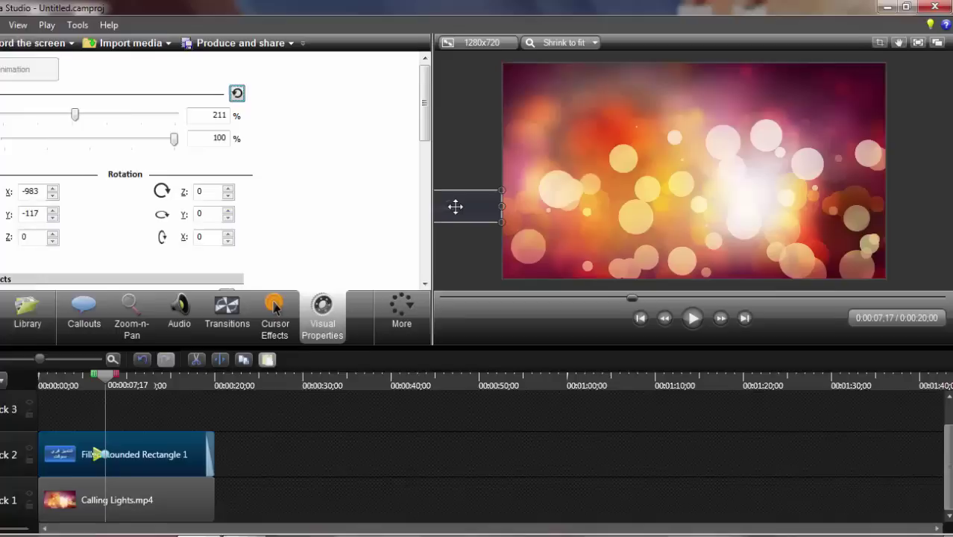
pyautogui.moveTo(486, 196); pyautogui.dragTo(927, 189)
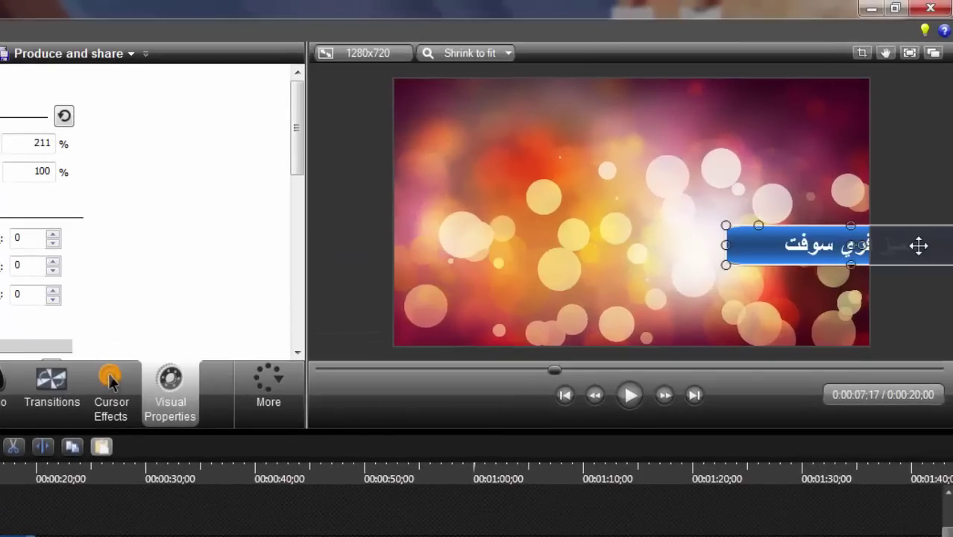
pyautogui.moveTo(798, 249); pyautogui.dragTo(830, 252)
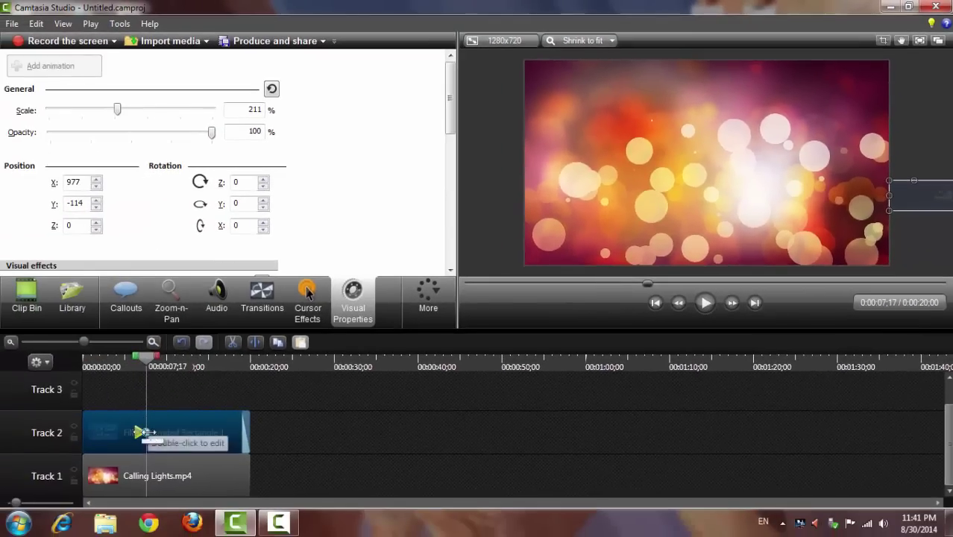
# Step: Lengthen the callout's slide animation on Track 2 and move the playhead back to 0:00:05;20, before the animation starts
pyautogui.moveTo(146, 432); pyautogui.dragTo(166, 433)
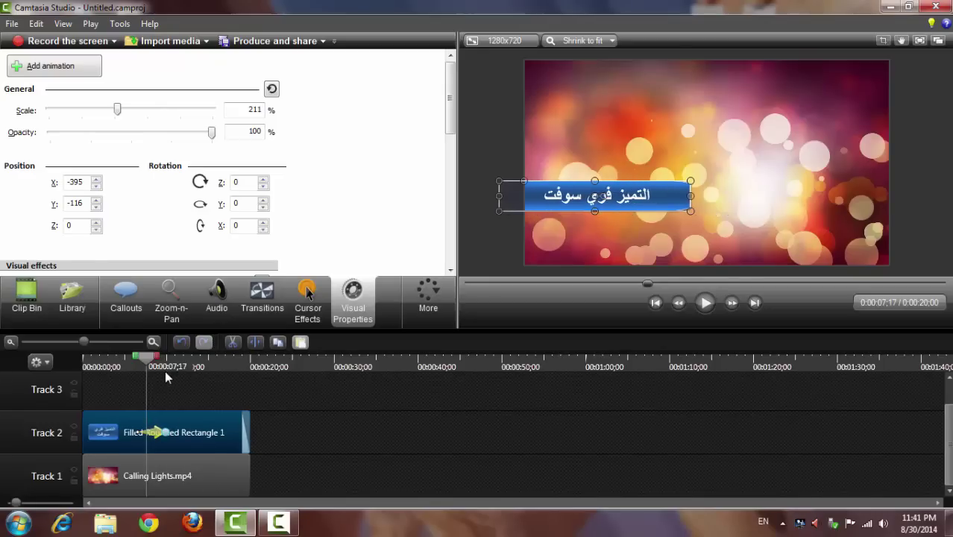
pyautogui.moveTo(138, 361); pyautogui.dragTo(130, 360)
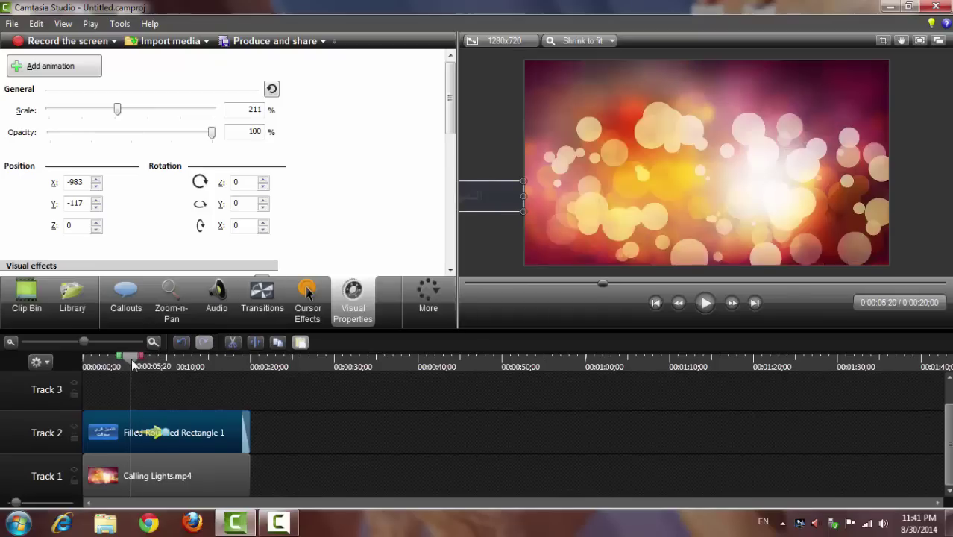